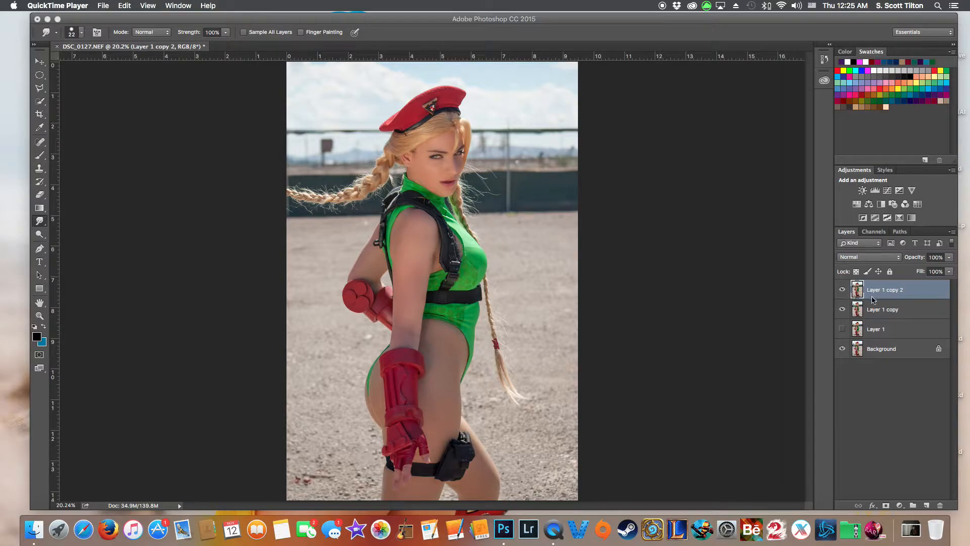
Step: Toggle the visibility of Layer 1 copy 2 off and on to compare the retouched hair with the layer beneath
click(843, 291)
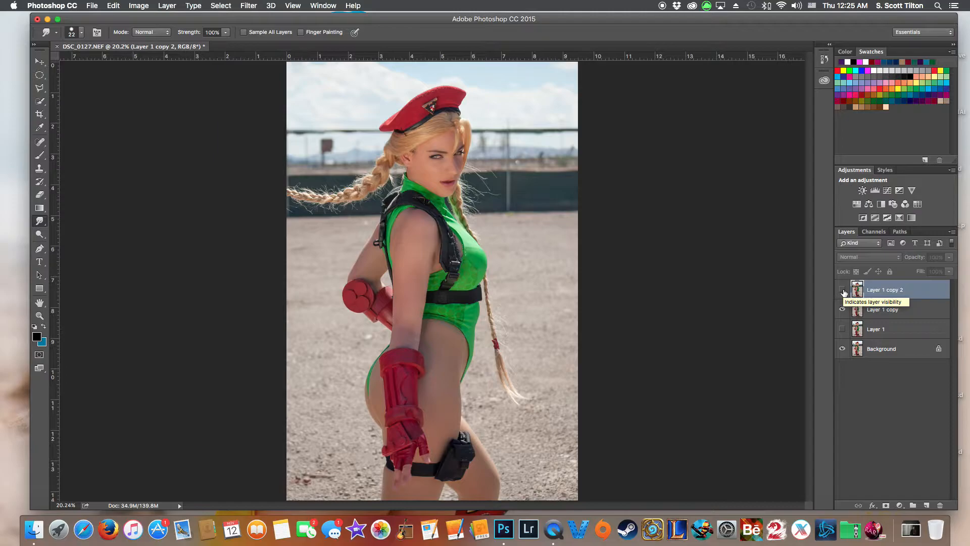
click(843, 291)
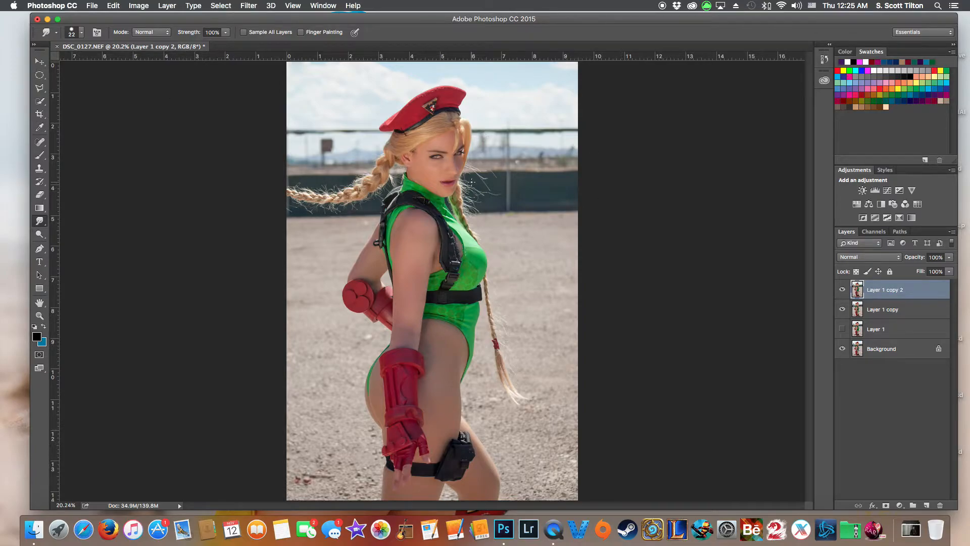
Step: Select the background beside the woman's face, chest and hanging braid with the Quick Selection tool
click(46, 103)
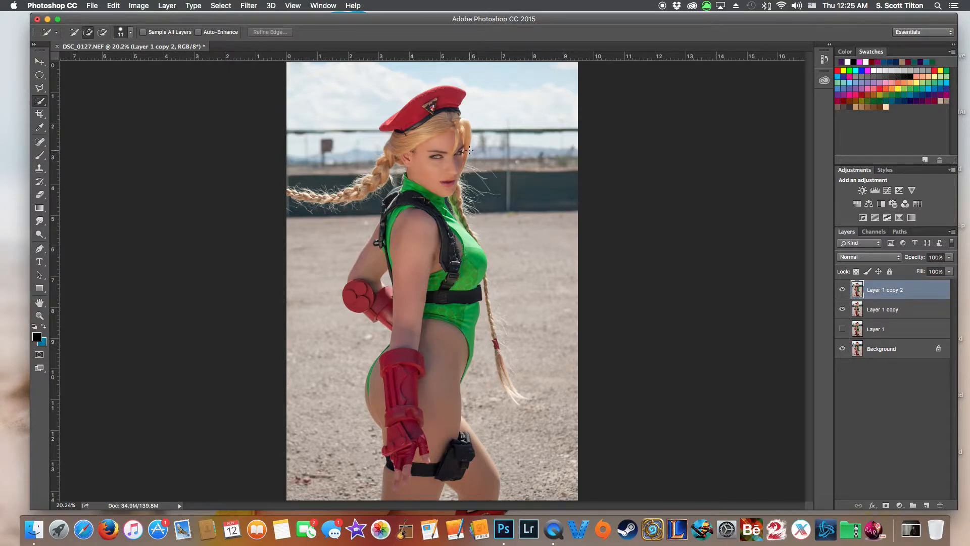
mouse_move(469, 150)
mouse_down()
mouse_move(475, 187)
mouse_move(461, 183)
mouse_move(466, 214)
mouse_move(482, 206)
mouse_up()
mouse_move(477, 164)
mouse_down()
mouse_move(509, 190)
mouse_move(506, 217)
mouse_move(481, 231)
mouse_up()
drag(484, 244, 487, 248)
click(493, 286)
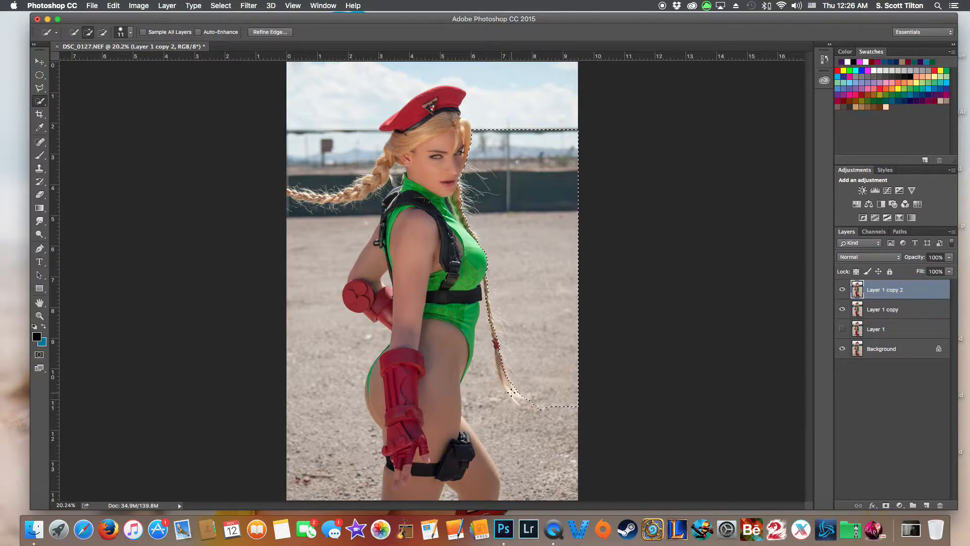
Step: Subtract the hanging braid above its red tie from the background selection so the edge follows the hair
key(super+equal)
key(super+equal)
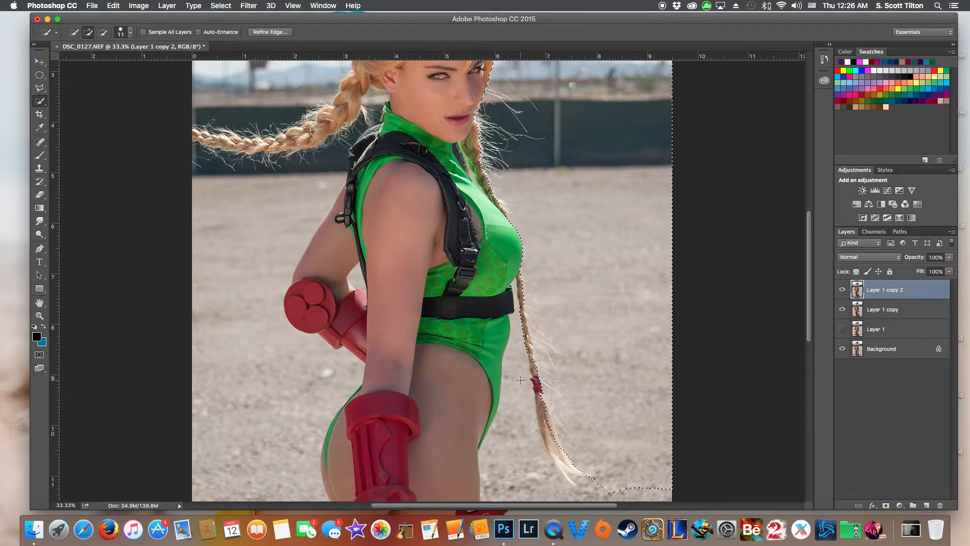
key(alt)
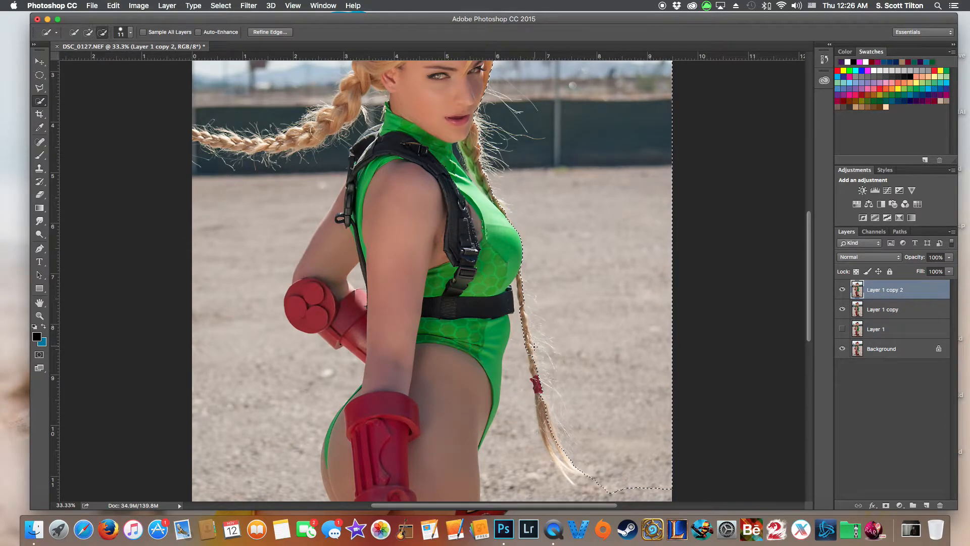
drag(529, 338, 524, 311)
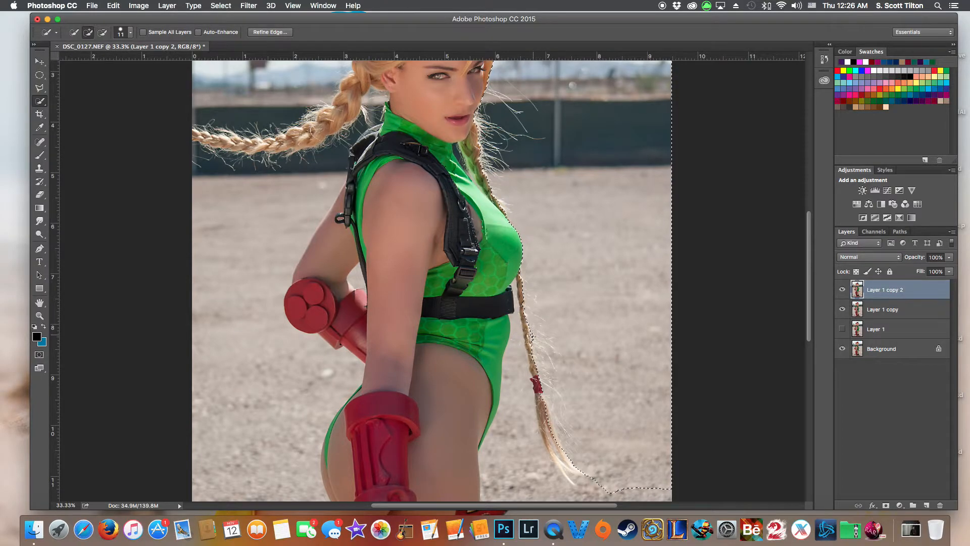
key(alt)
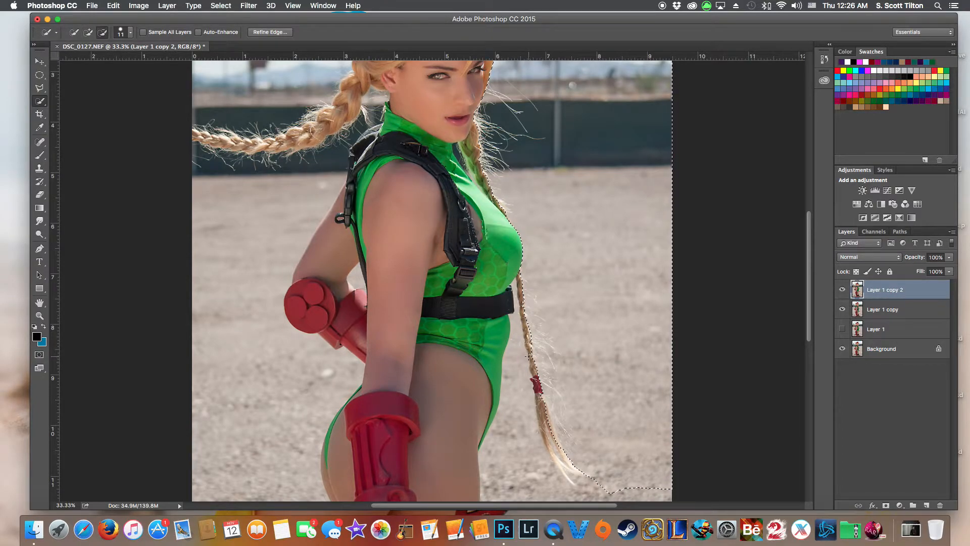
drag(531, 354, 532, 362)
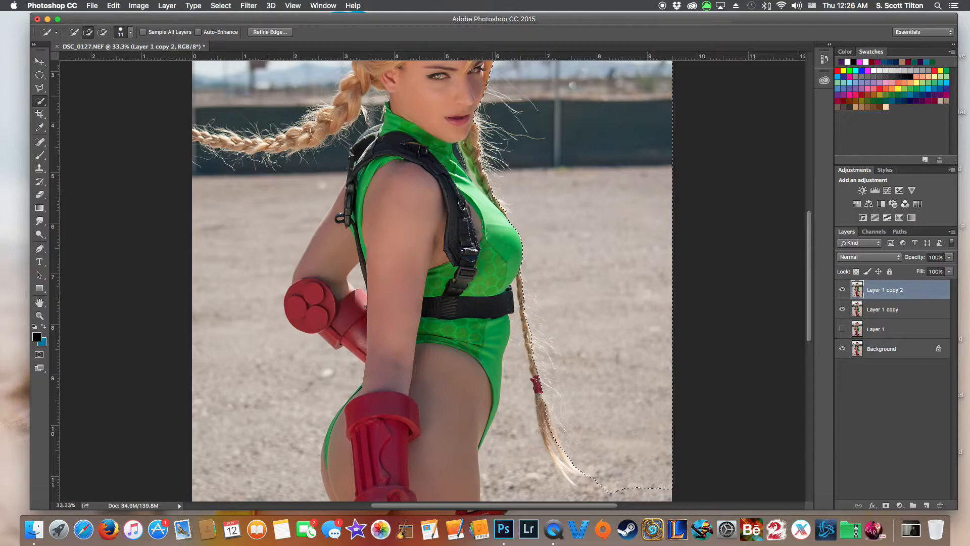
Step: Open Refine Edge for the selection and brush over its boundary along the hair below the face and the hanging braid
click(270, 32)
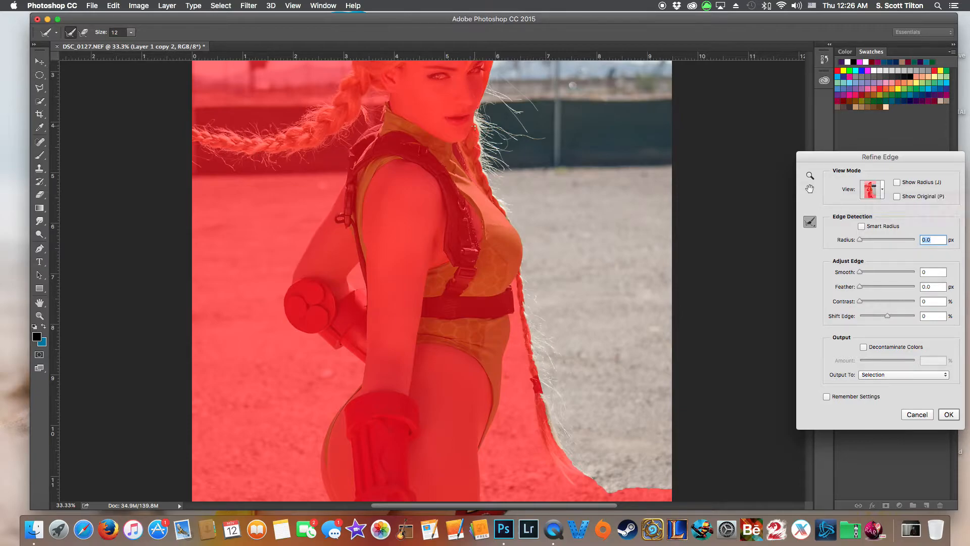
drag(477, 128, 479, 150)
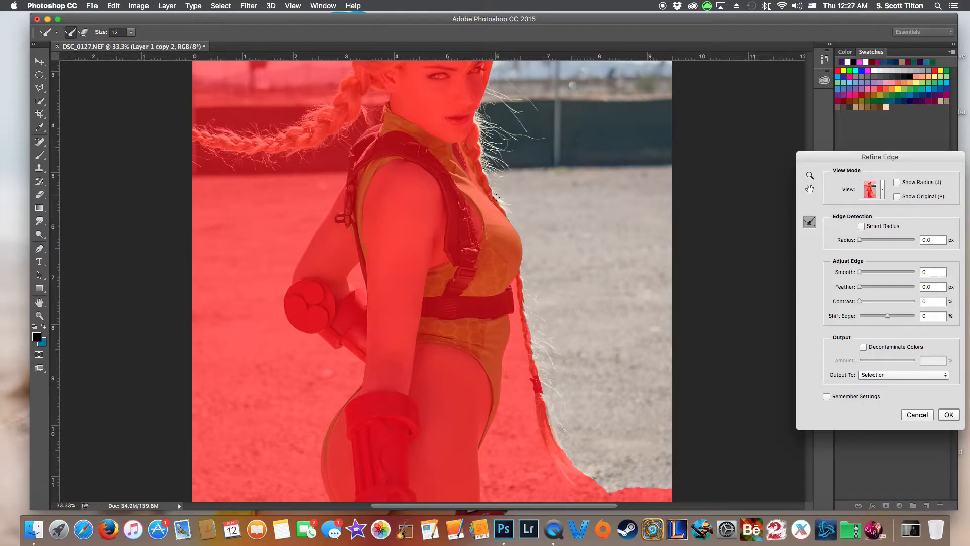
drag(503, 199, 507, 208)
drag(507, 211, 511, 223)
drag(529, 342, 529, 346)
drag(533, 347, 530, 346)
Step: Refine the selection edge with Smart Radius, radius 3.4 px, smooth 24, feather 1.7 px and contrast 23%, and apply it
click(861, 226)
drag(859, 240, 870, 242)
drag(860, 301, 893, 316)
drag(859, 271, 874, 275)
drag(894, 318, 875, 317)
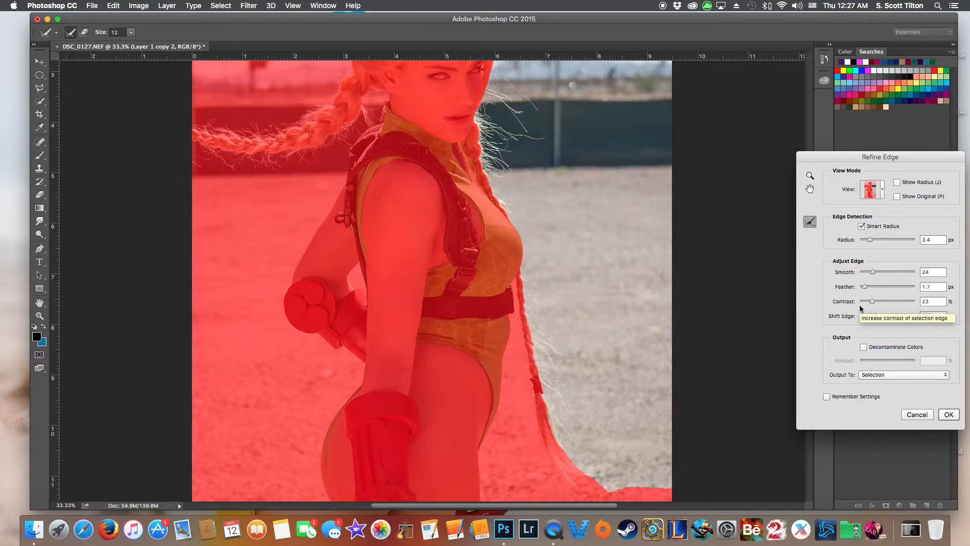
click(949, 415)
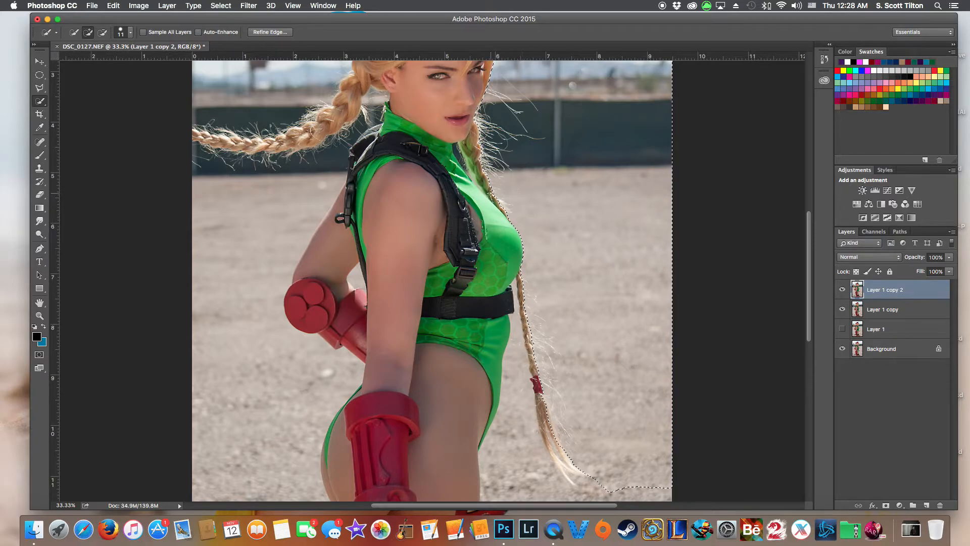
Step: Remove the long flyaway hairs in front of the dark fence beside the face with a 38 px Content-Aware Spot Healing Brush
scroll(522, 248, up, 3)
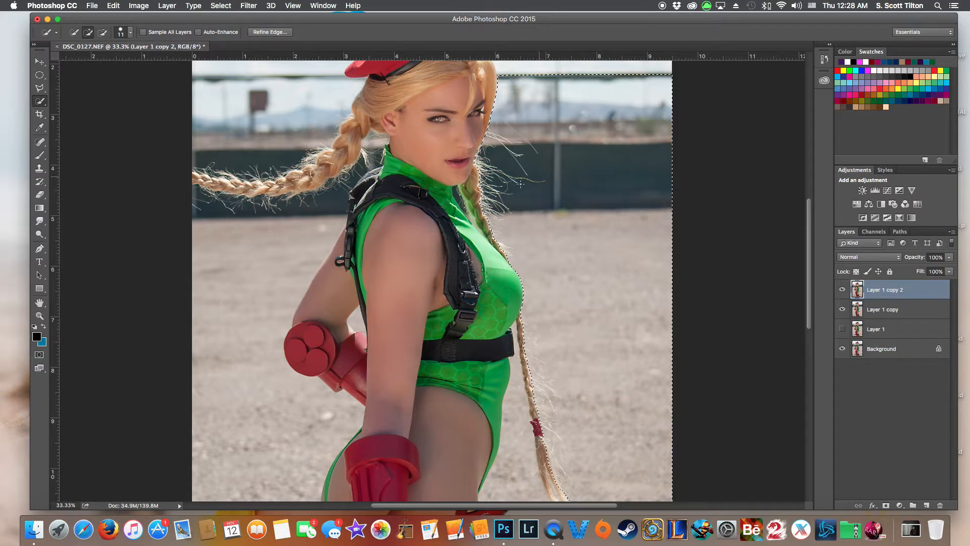
click(40, 143)
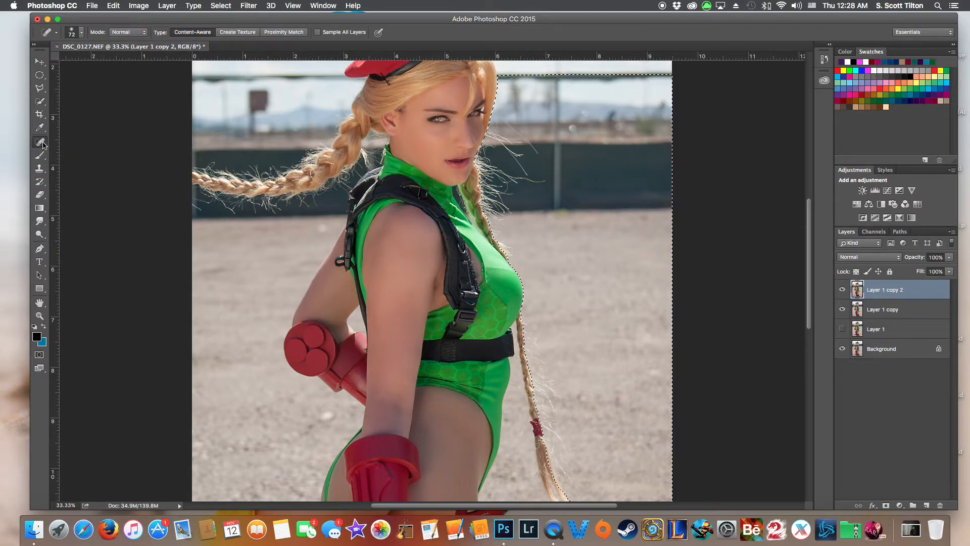
click(83, 32)
drag(83, 61, 67, 64)
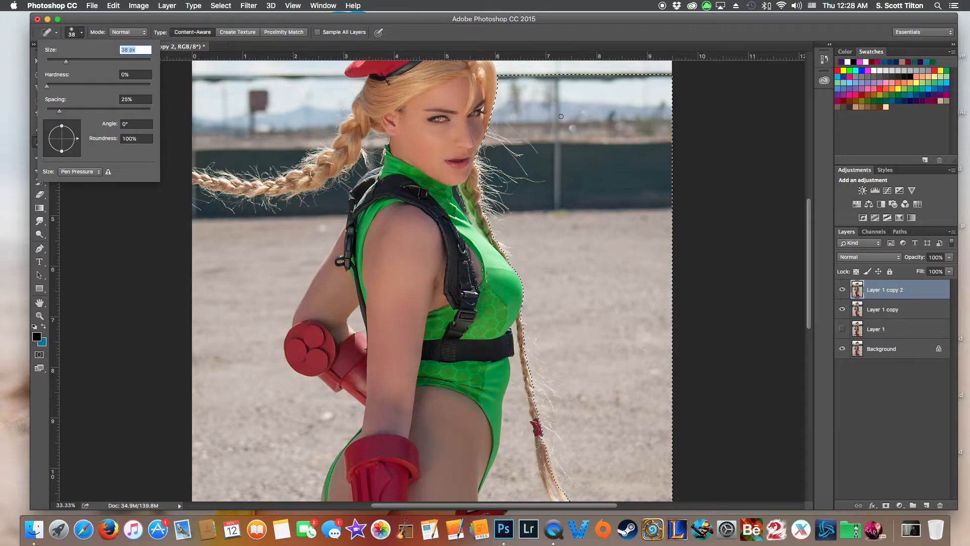
click(538, 155)
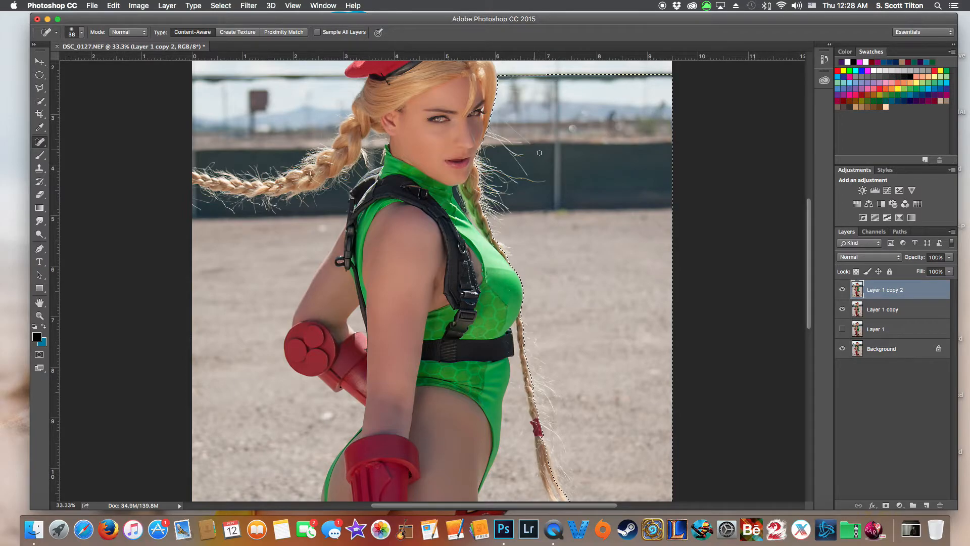
drag(538, 143, 537, 144)
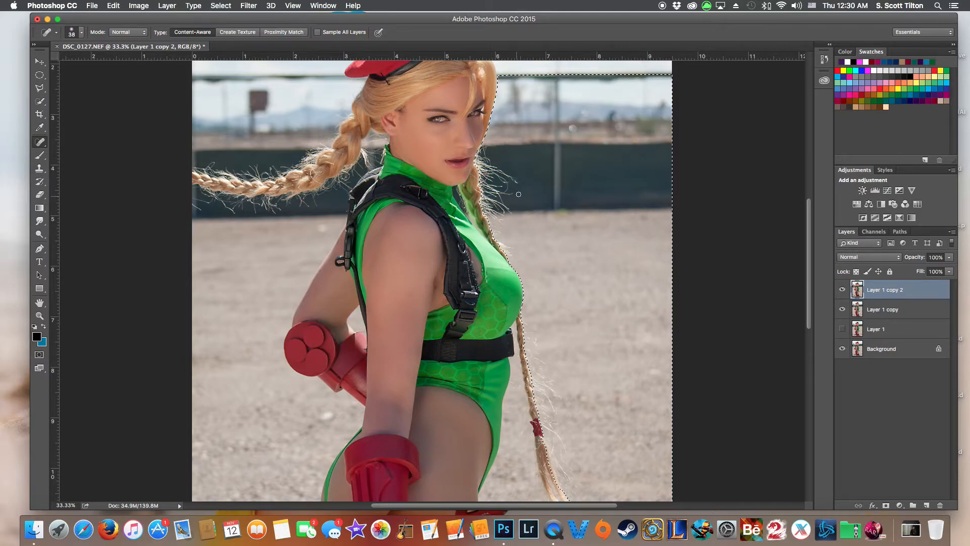
mouse_move(518, 177)
mouse_down()
mouse_move(509, 196)
mouse_move(513, 181)
mouse_move(490, 169)
mouse_move(526, 180)
mouse_up()
Step: Cover the remaining stray hairs and healing smudges beside the upper braid with fence texture using the Clone Stamp tool
click(41, 169)
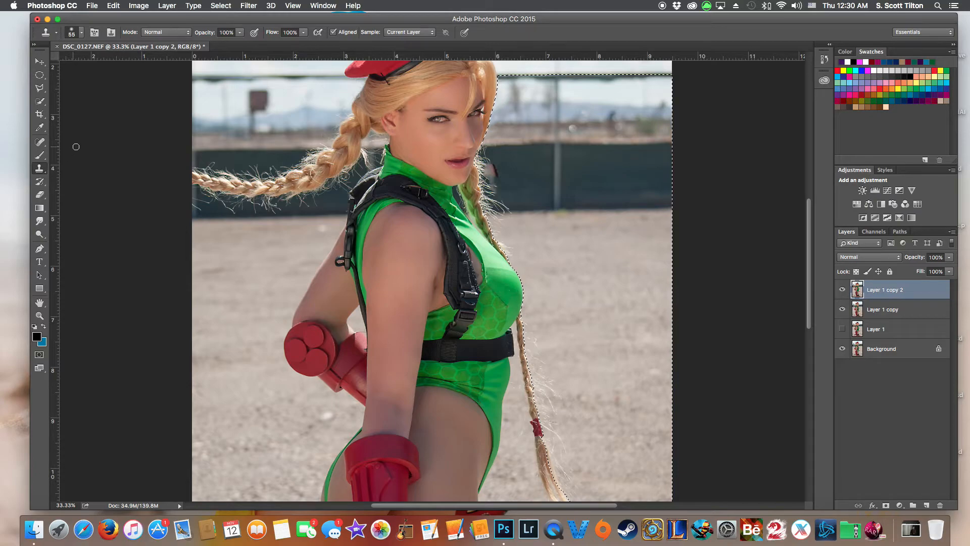
alt+click(512, 171)
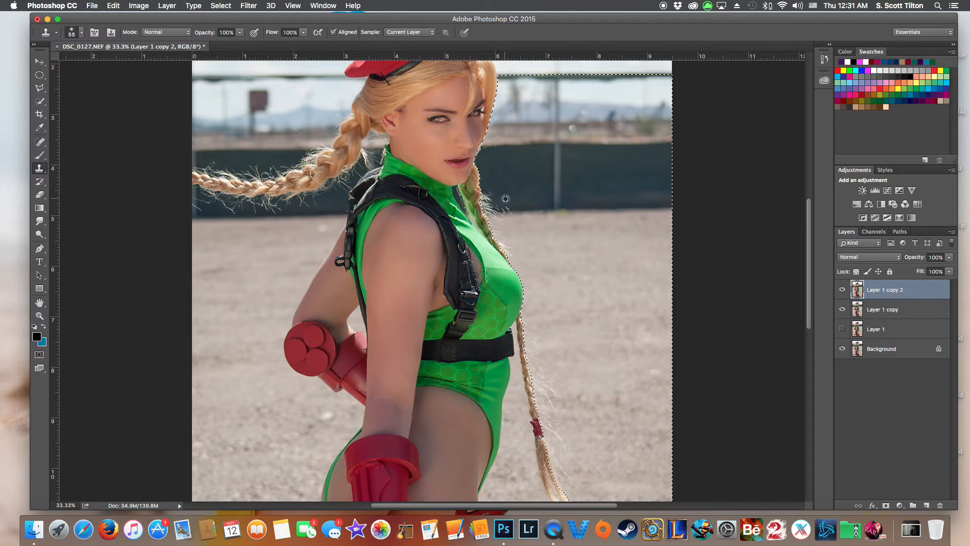
alt+click(509, 197)
mouse_move(488, 198)
mouse_down()
mouse_move(515, 201)
mouse_move(492, 202)
mouse_up()
alt+click(495, 188)
alt+click(514, 200)
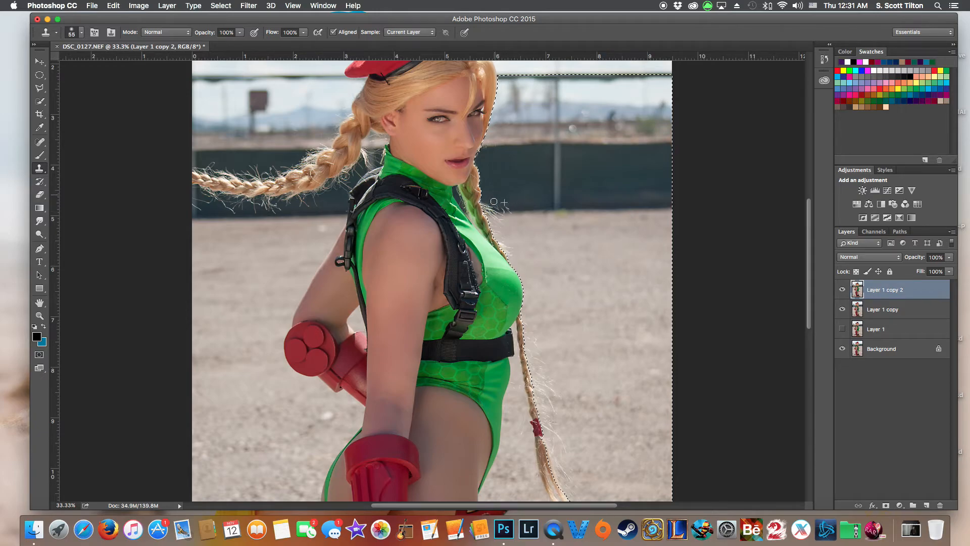
alt+click(514, 203)
alt+click(491, 208)
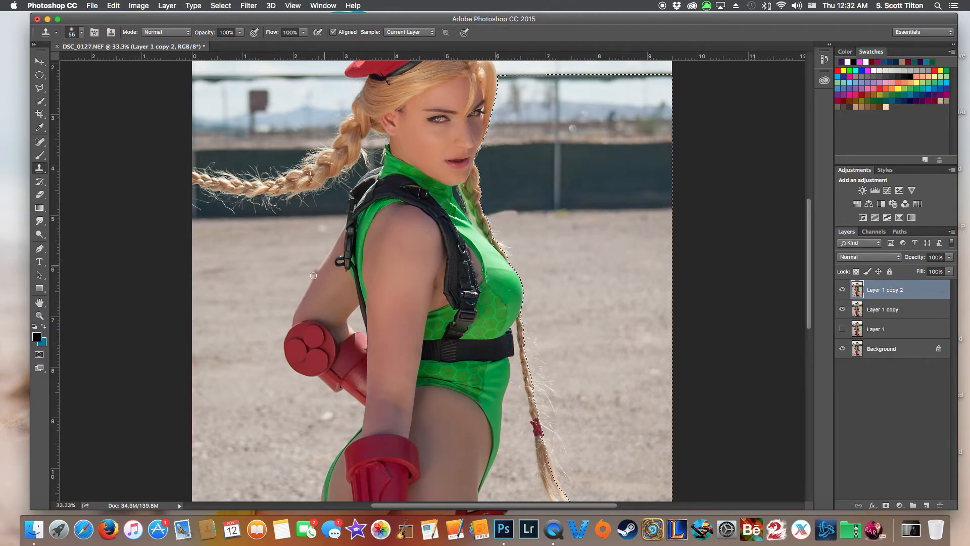
Step: Switch to the Spot Healing Brush for more flyaway hair cleanup
click(40, 220)
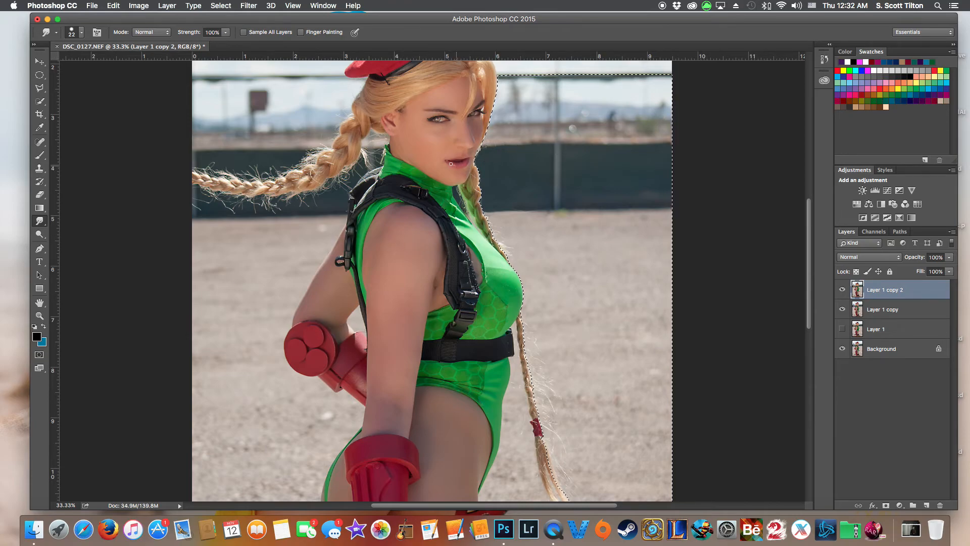
click(40, 168)
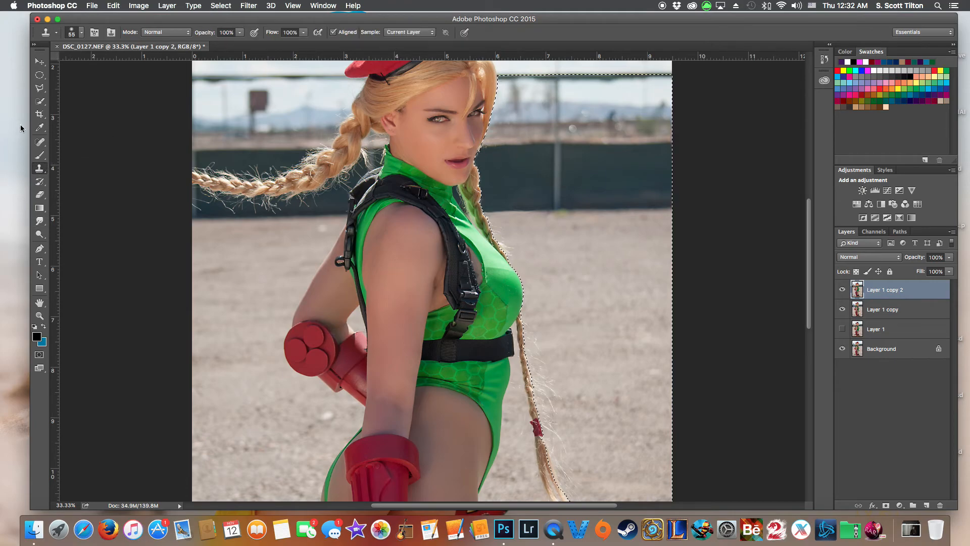
click(40, 143)
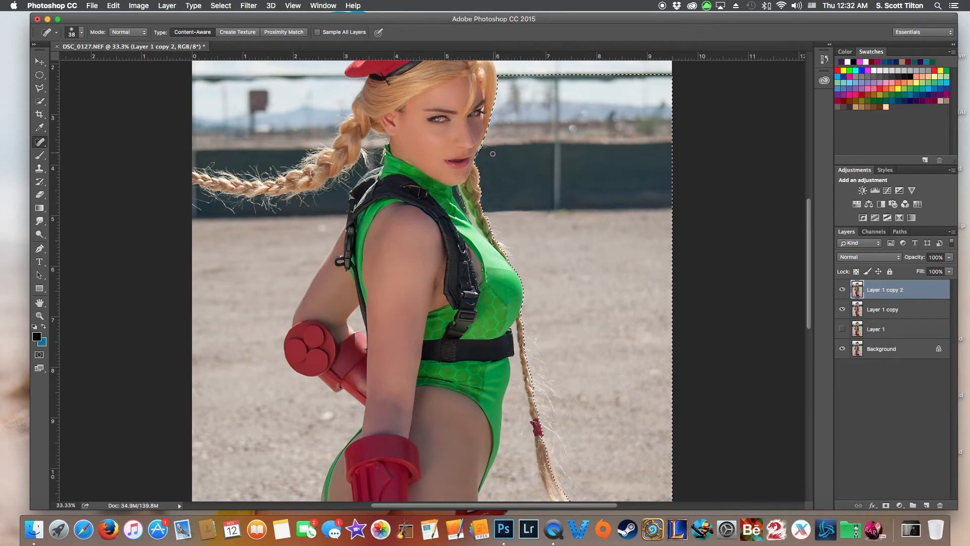